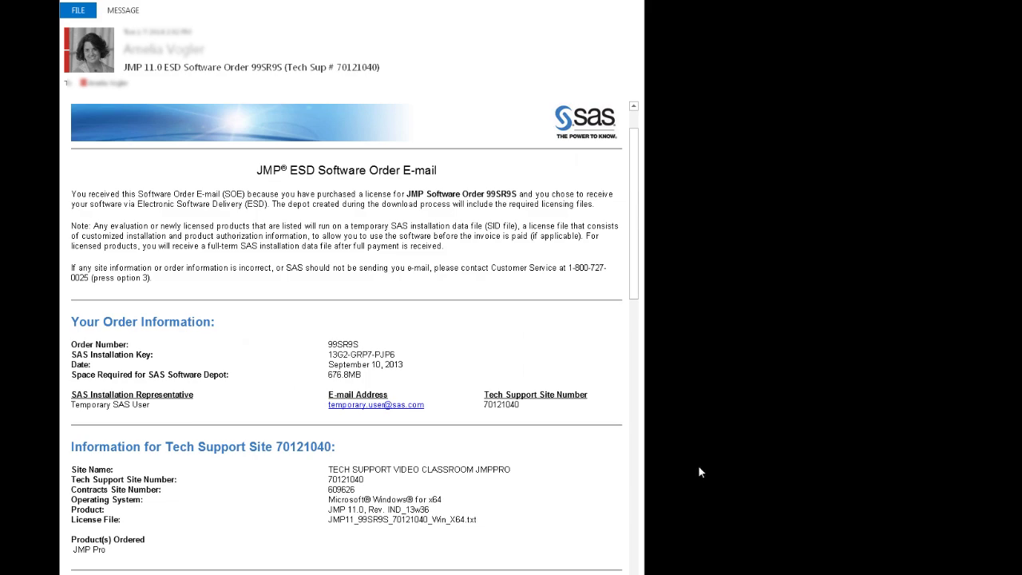
left_click_drag(632, 219, 635, 405)
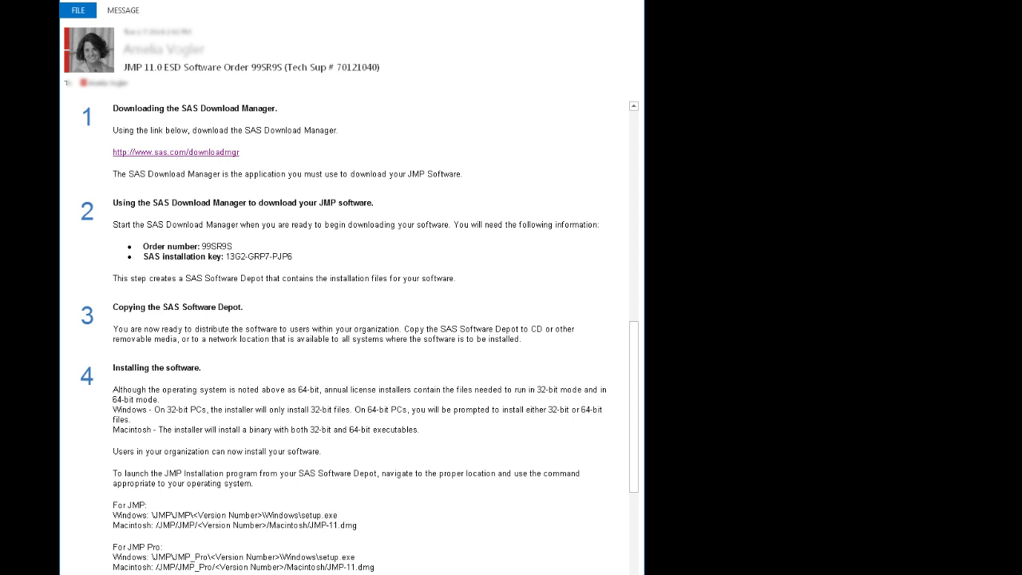
- Open the SAS Download Manager 1.57 release page and request the Microsoft Windows for x64 package
left_click(233, 159)
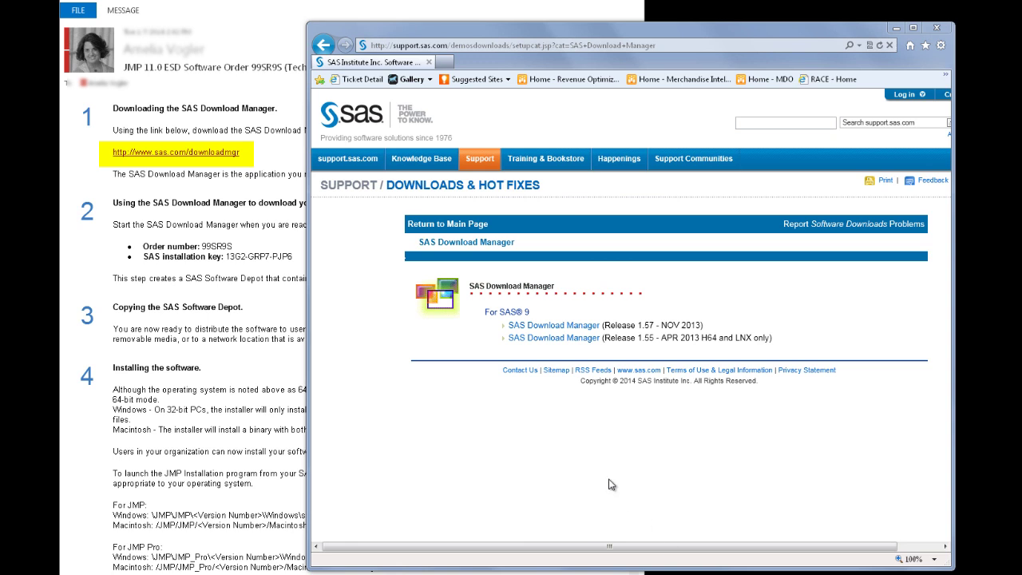
left_click(549, 327)
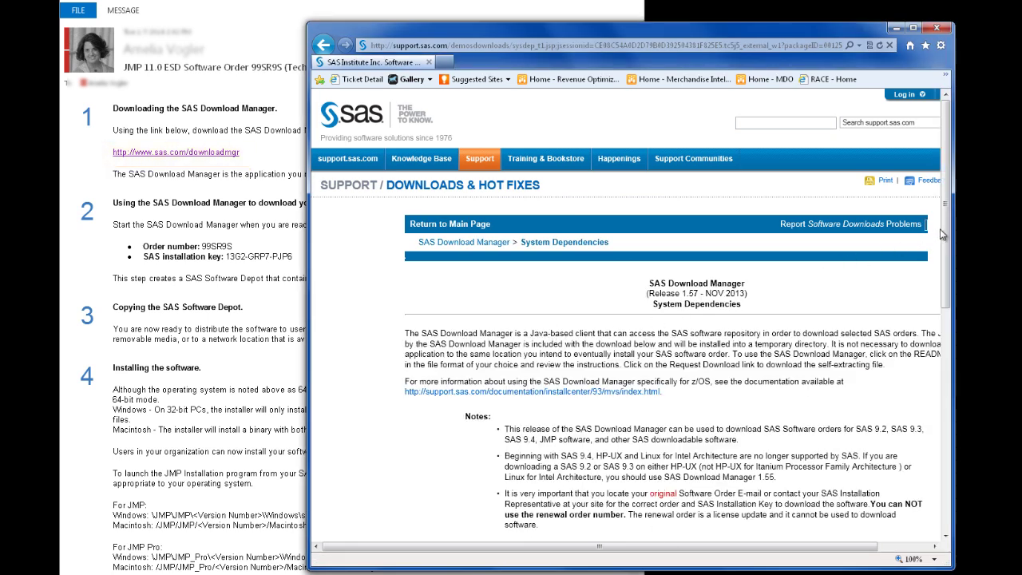
left_click_drag(947, 233, 957, 449)
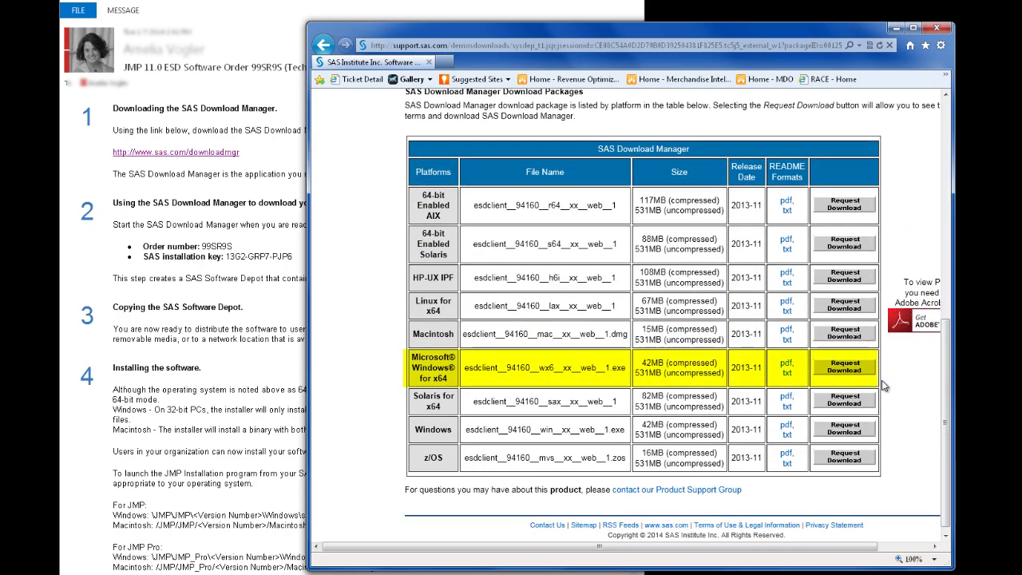
left_click(856, 369)
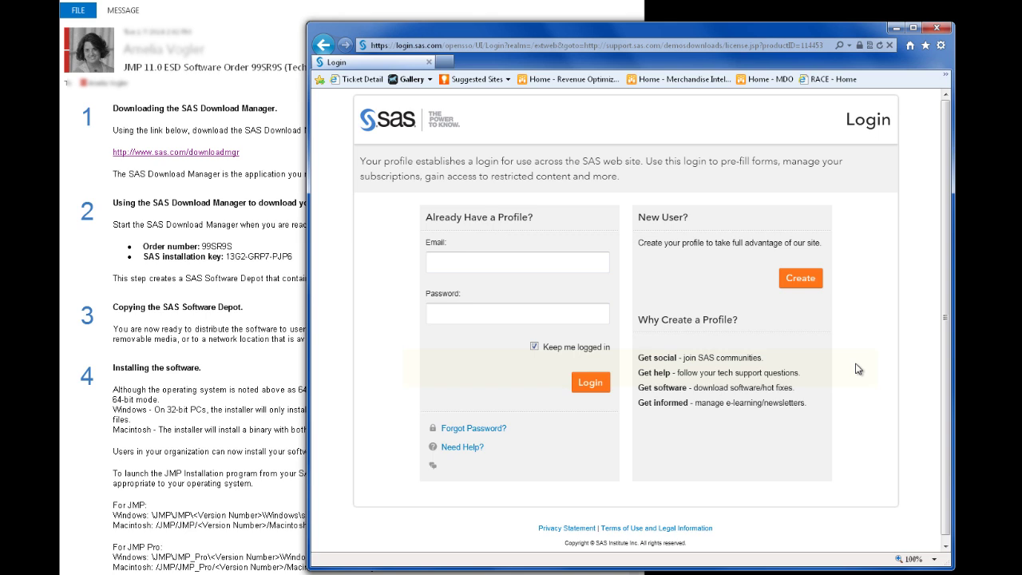
- Sign in to the SAS profile with the account e-mail and password, then accept the license agreement
left_click(544, 260)
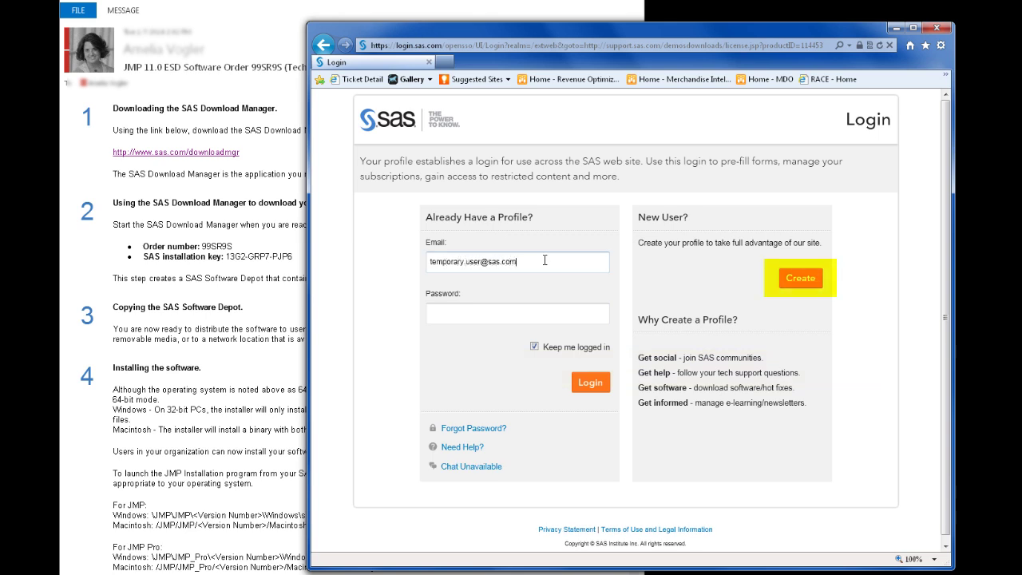
key("Tab")
type("•••••••")
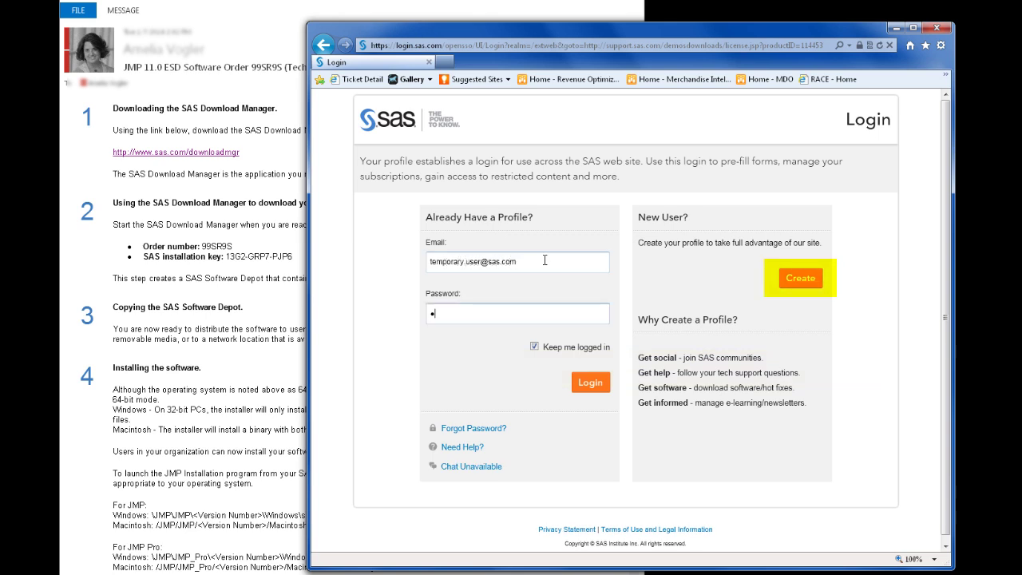
type("••")
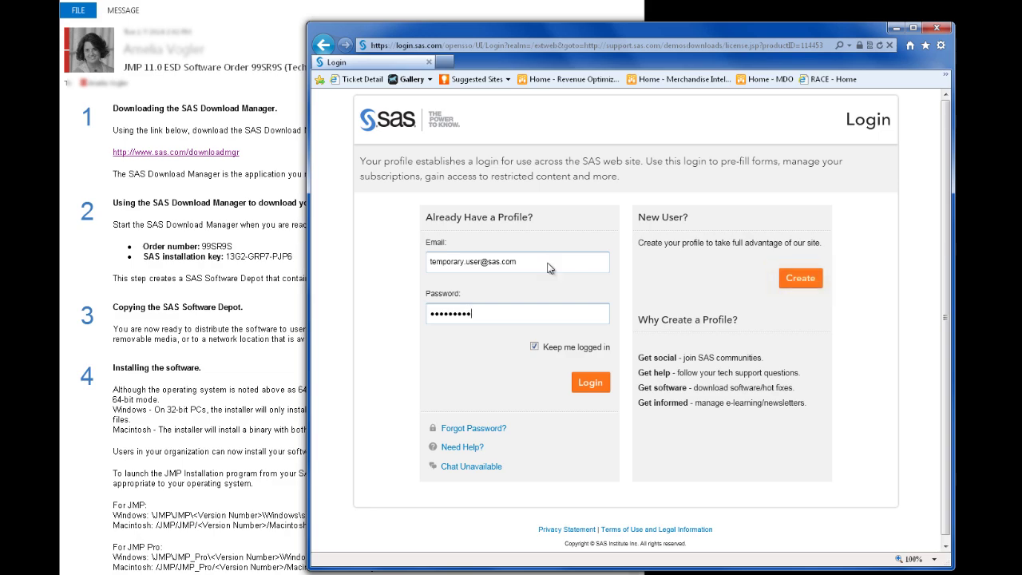
left_click(588, 384)
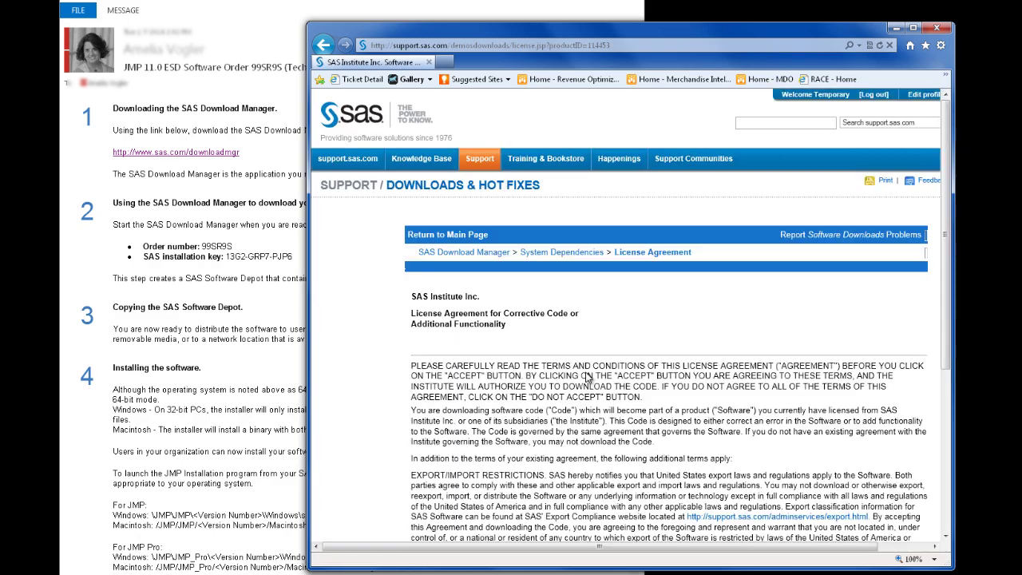
left_click_drag(946, 192, 948, 392)
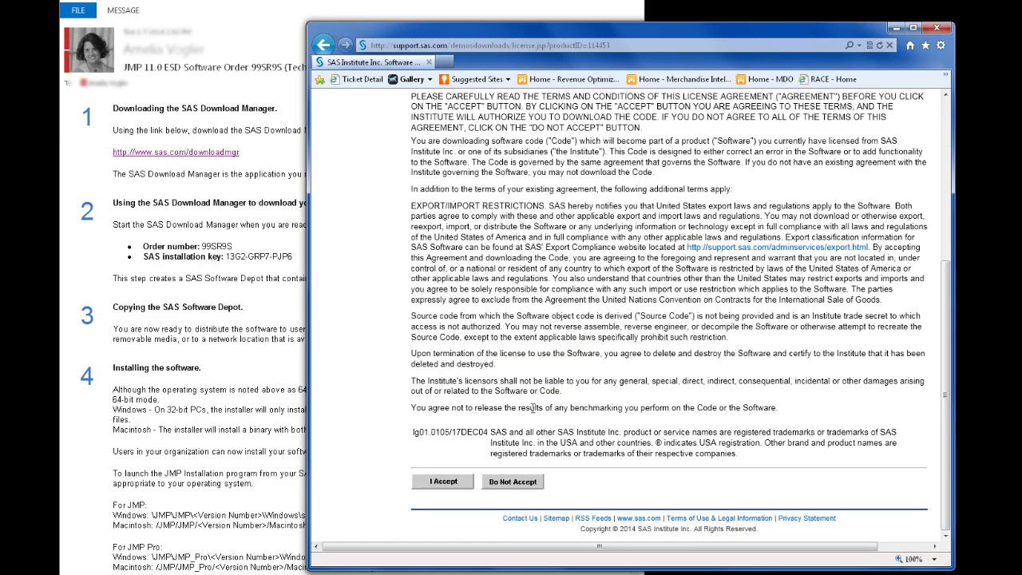
left_click(442, 539)
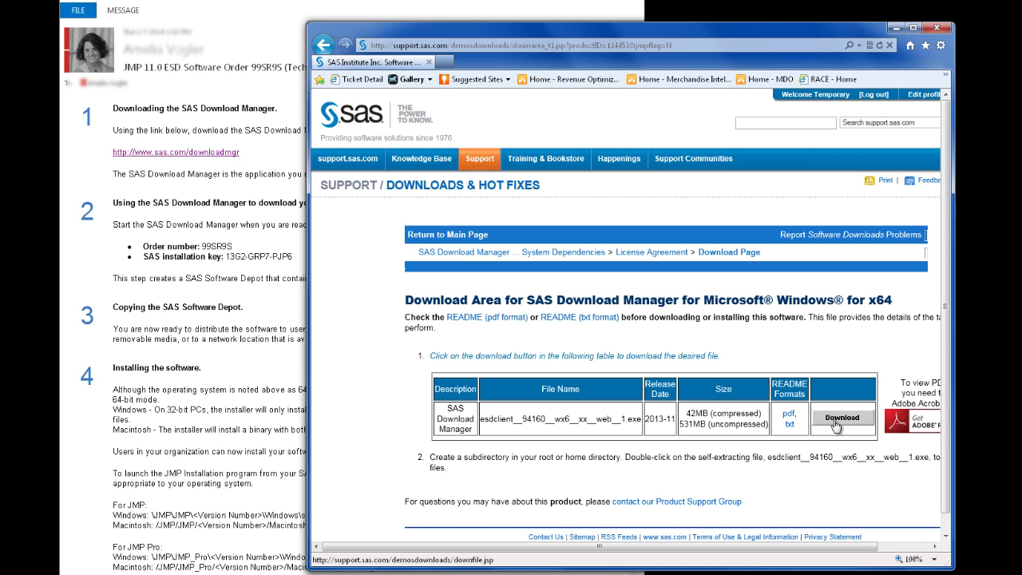
- Download and run the Windows x64 SAS Download Manager installer until it reaches Choose Language
left_click(840, 418)
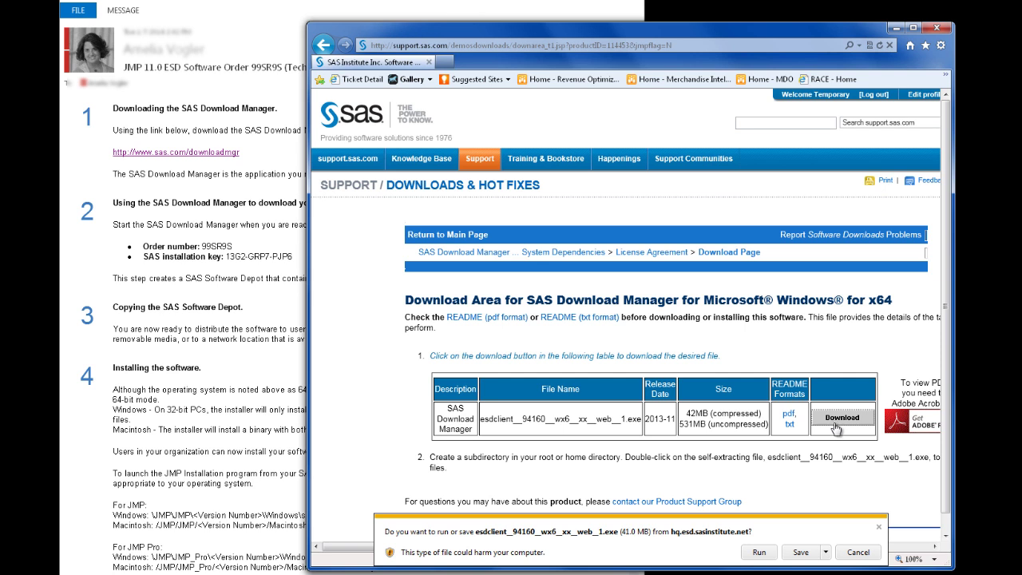
left_click(754, 552)
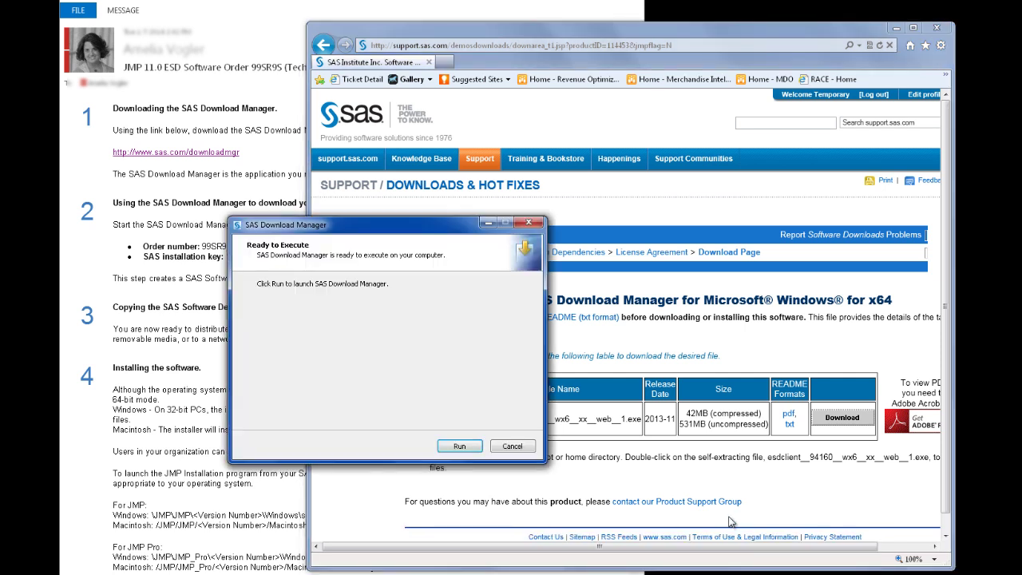
left_click(460, 447)
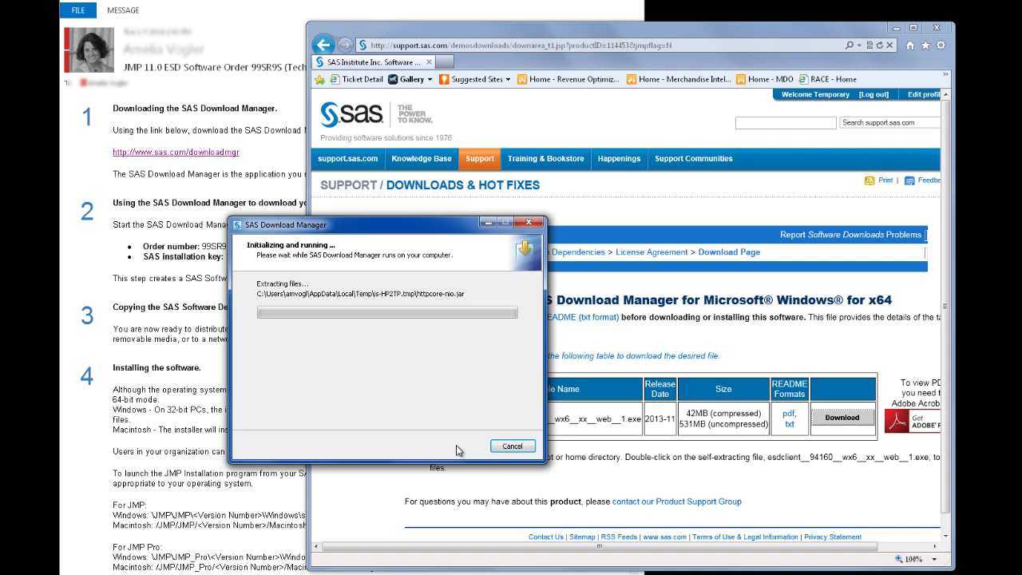
left_click_drag(378, 229, 574, 233)
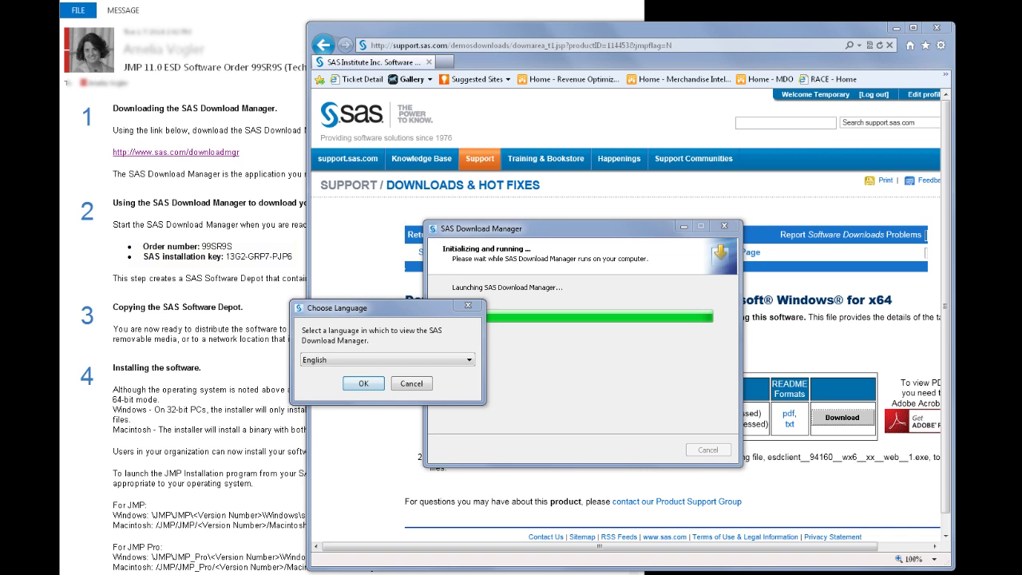
- Confirm English, then copy the order number from the e-mail into the Order Information field
left_click(365, 384)
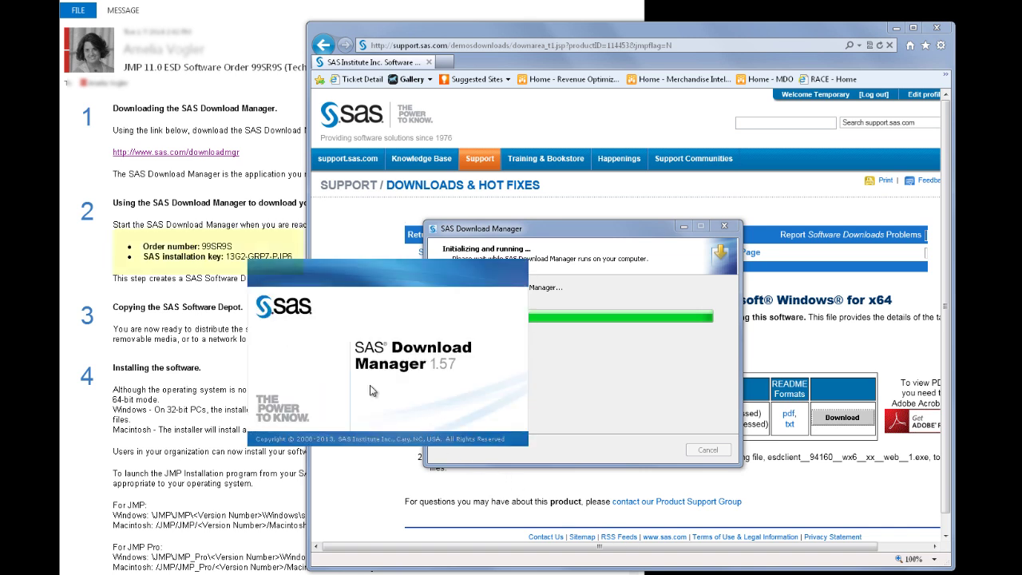
left_click(240, 247)
double_click(199, 246)
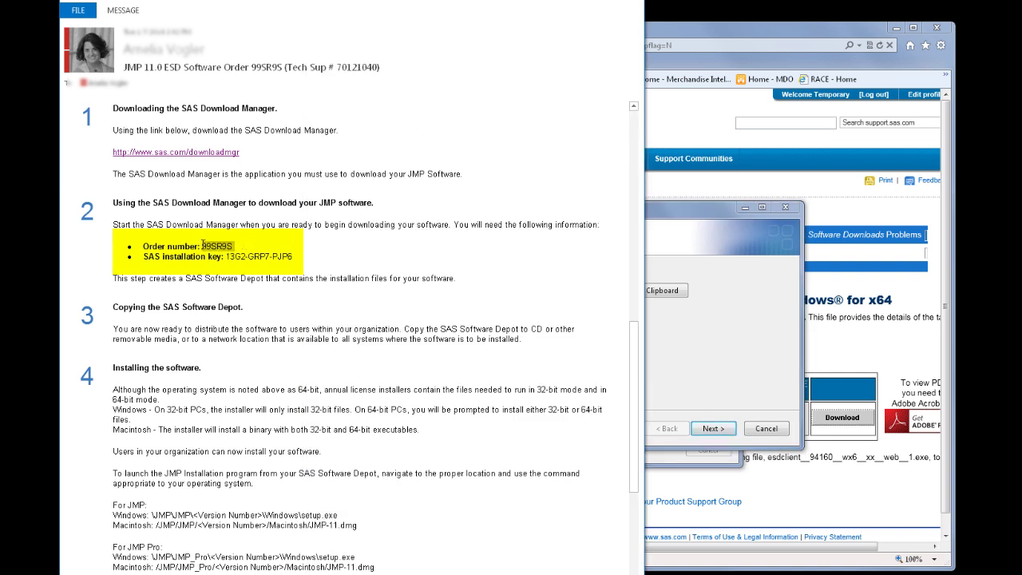
key("ctrl+c")
left_click(778, 276)
key("ctrl+v")
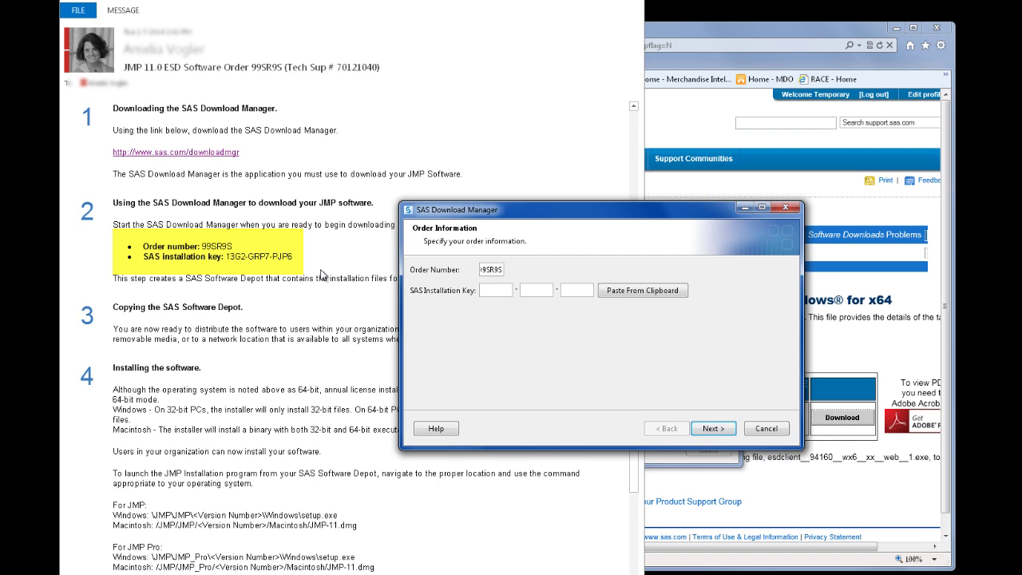
- Copy the installation key from the e-mail into its field and continue to Order Details
left_click(322, 274)
left_click_drag(295, 256, 225, 256)
key("ctrl+c")
left_click(517, 289)
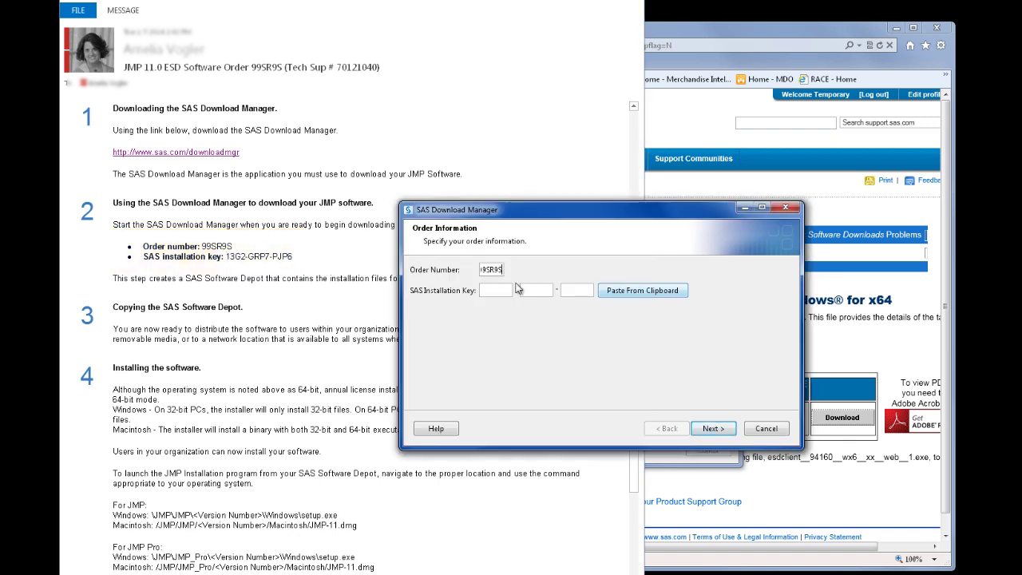
key("ctrl+v")
left_click(712, 428)
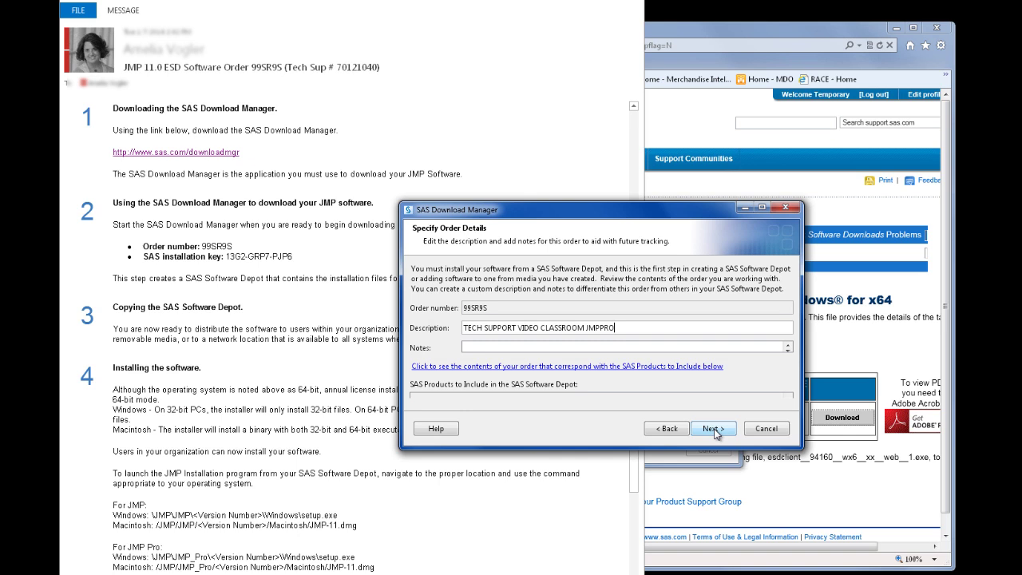
- Accept the order details, keep the complete order contents, and use C:\SAS Software Depot as the depot
left_click(713, 429)
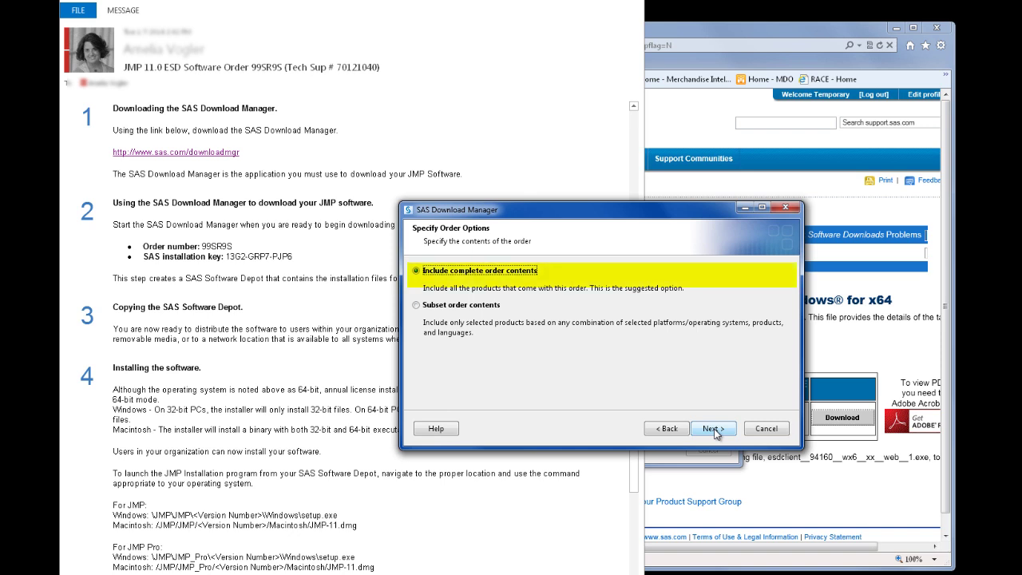
left_click(712, 429)
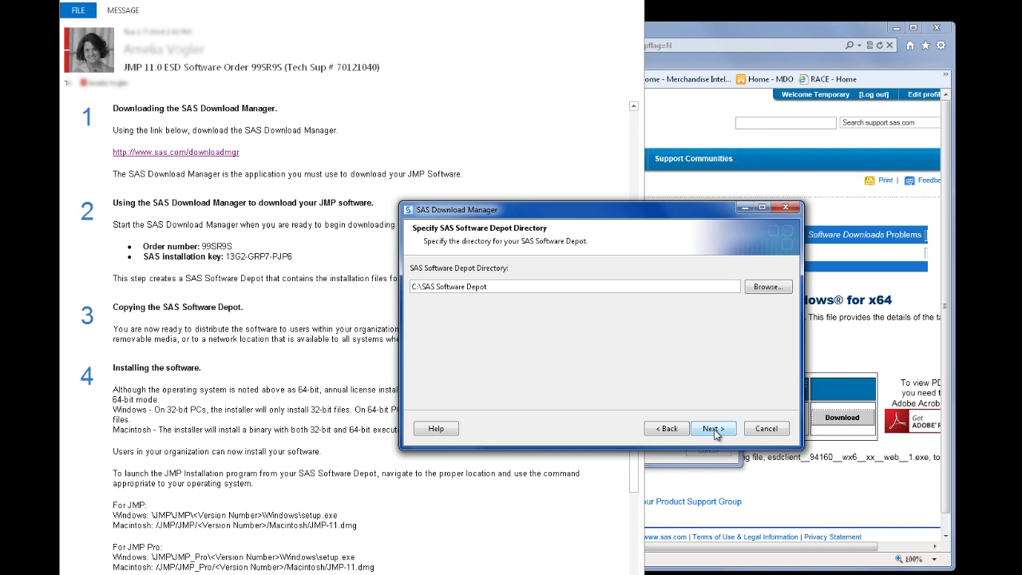
left_click(715, 430)
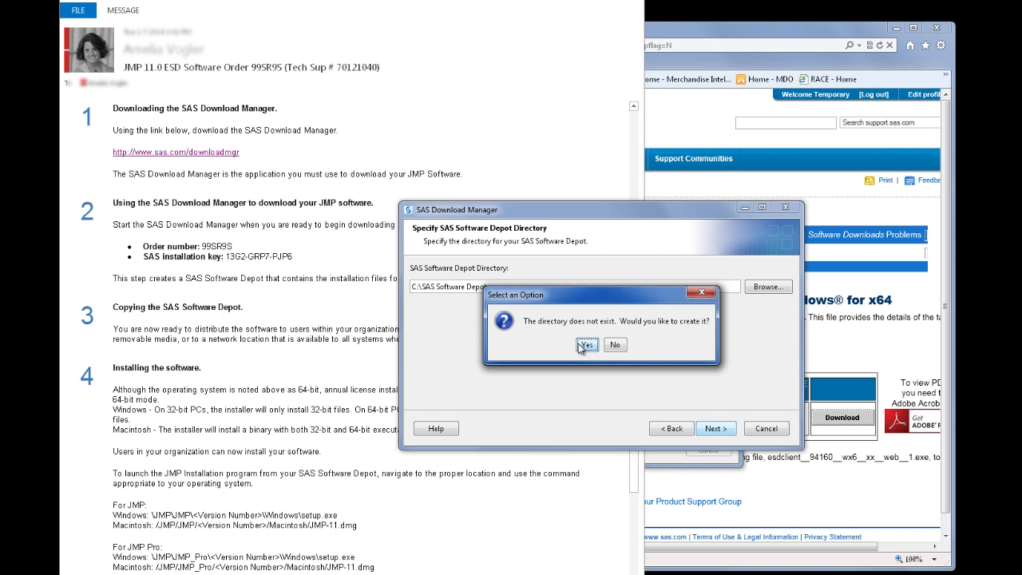
- Create the C:\SAS Software Depot folder and download the full JMP Pro order into it
left_click(585, 345)
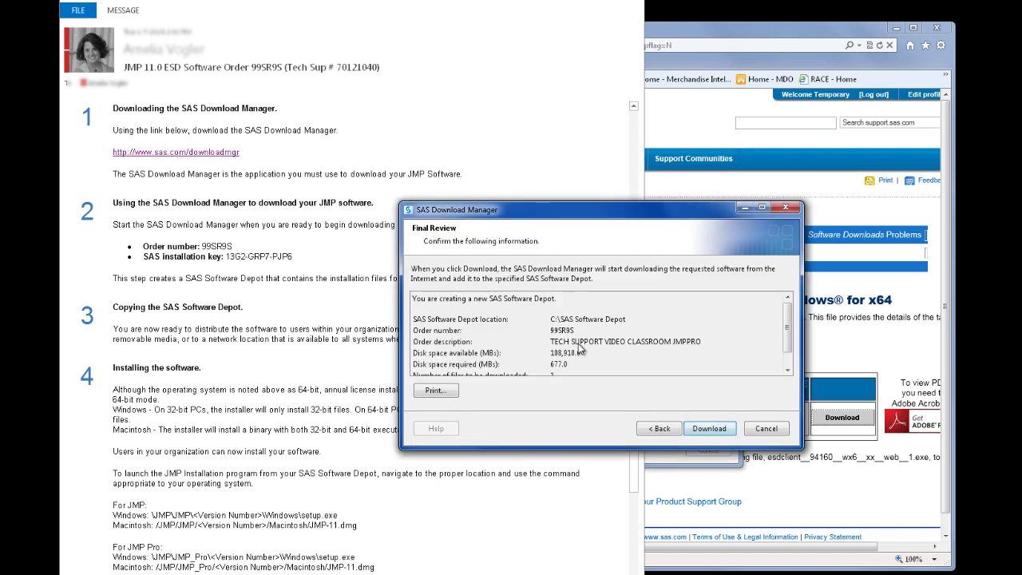
left_click(723, 429)
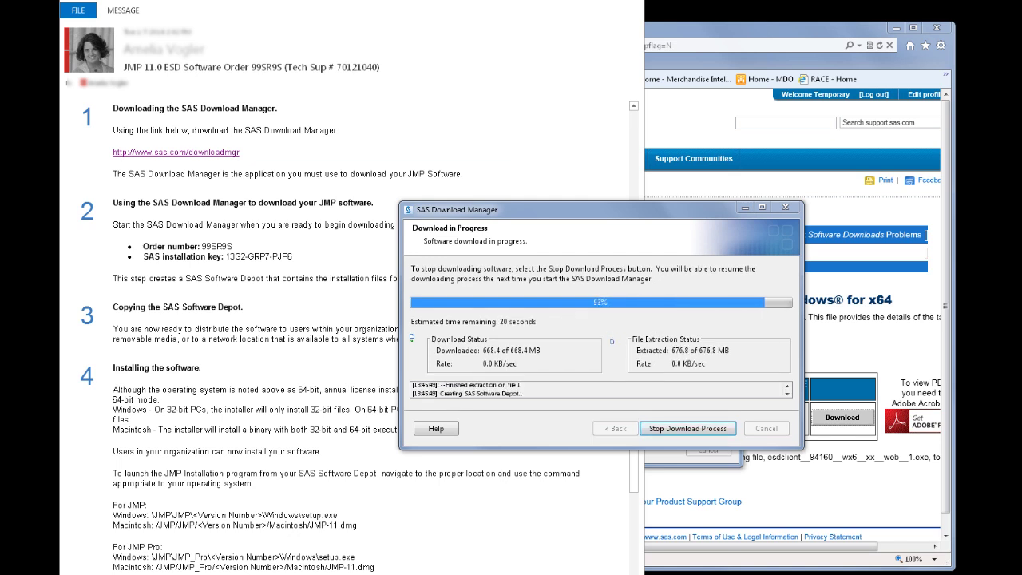
left_click(704, 430)
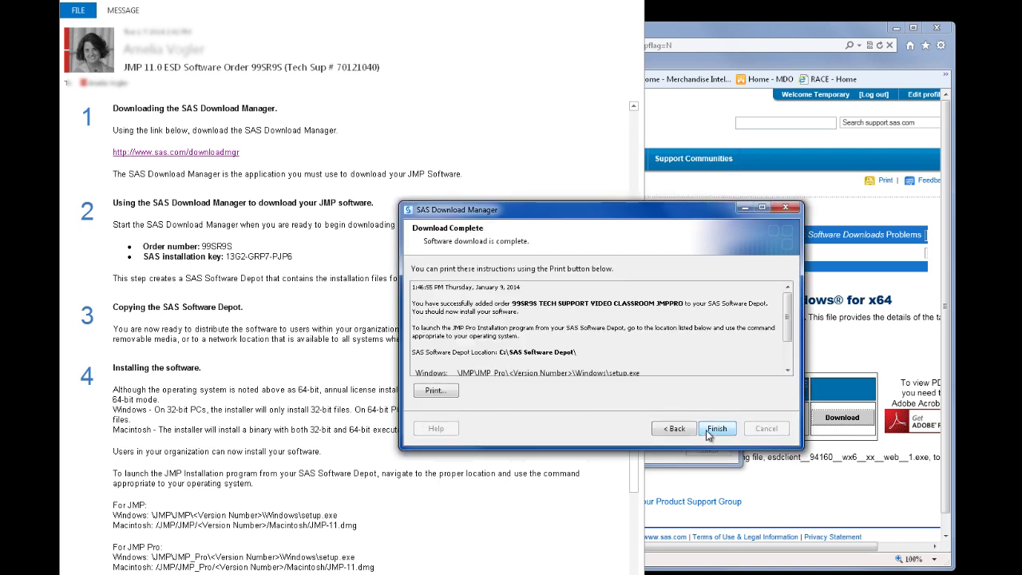
left_click(708, 431)
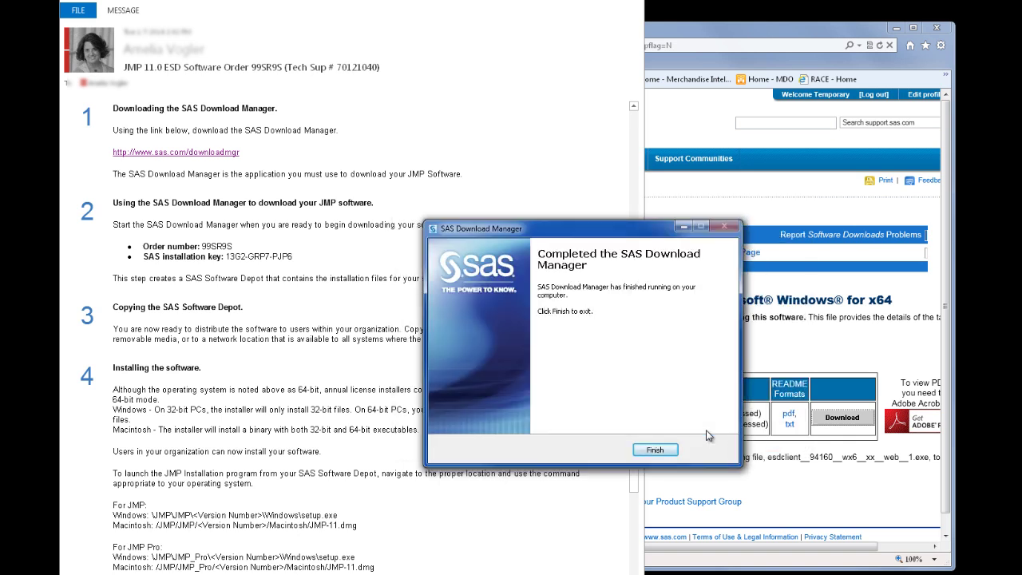
- Finish the SAS Download Manager wizard, leaving C:\SAS Software Depot open in Explorer
left_click(654, 449)
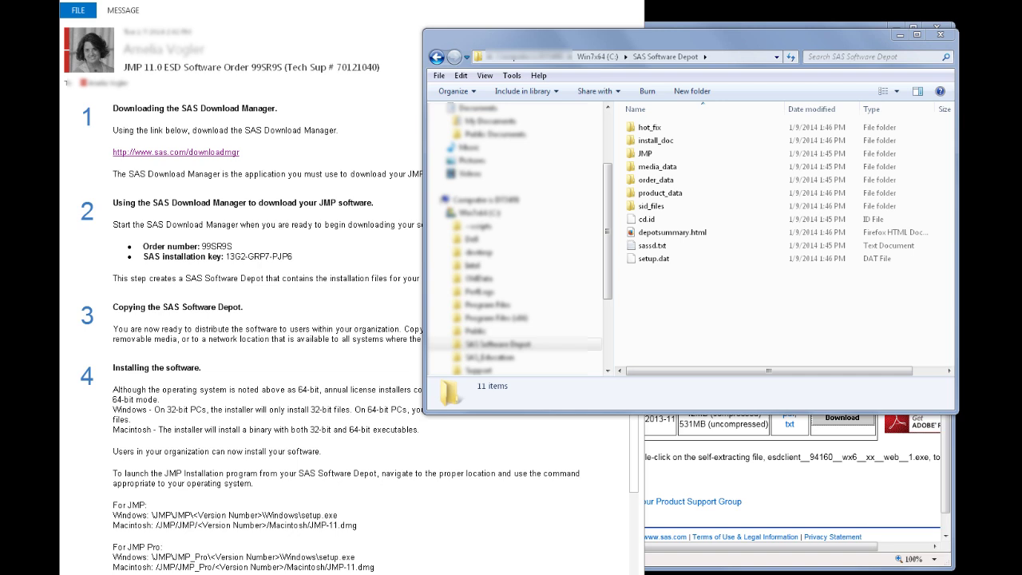
- Browse the depot to JMP\JMP_Pro\11_0\Windows and bring up the context menu for setup.exe
left_click(687, 206)
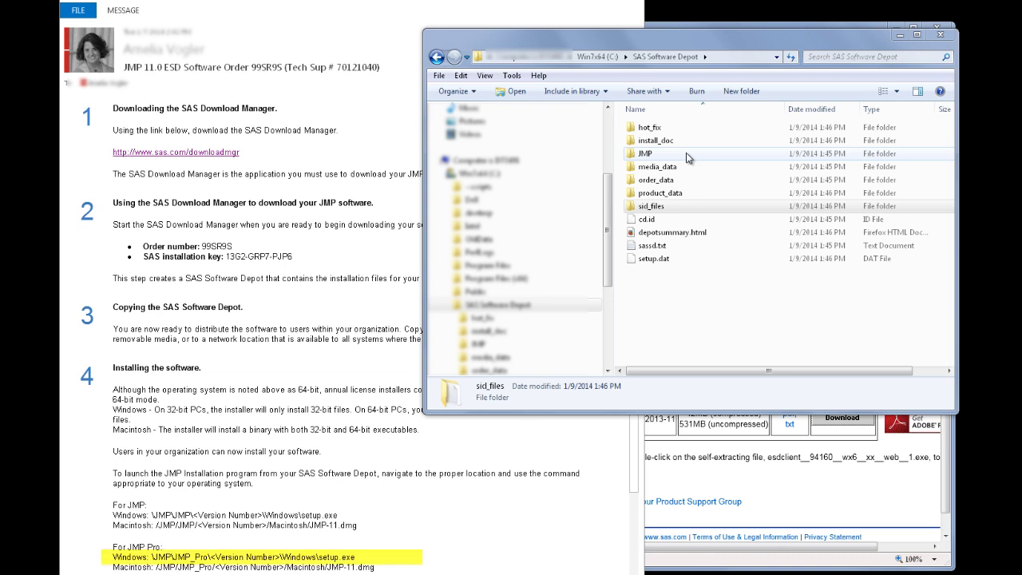
double_click(686, 157)
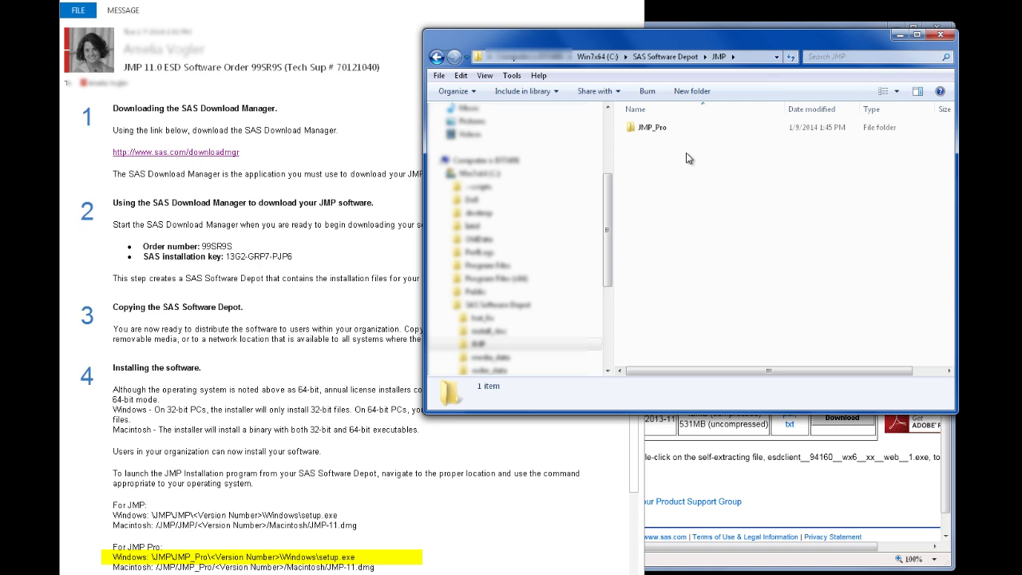
double_click(675, 134)
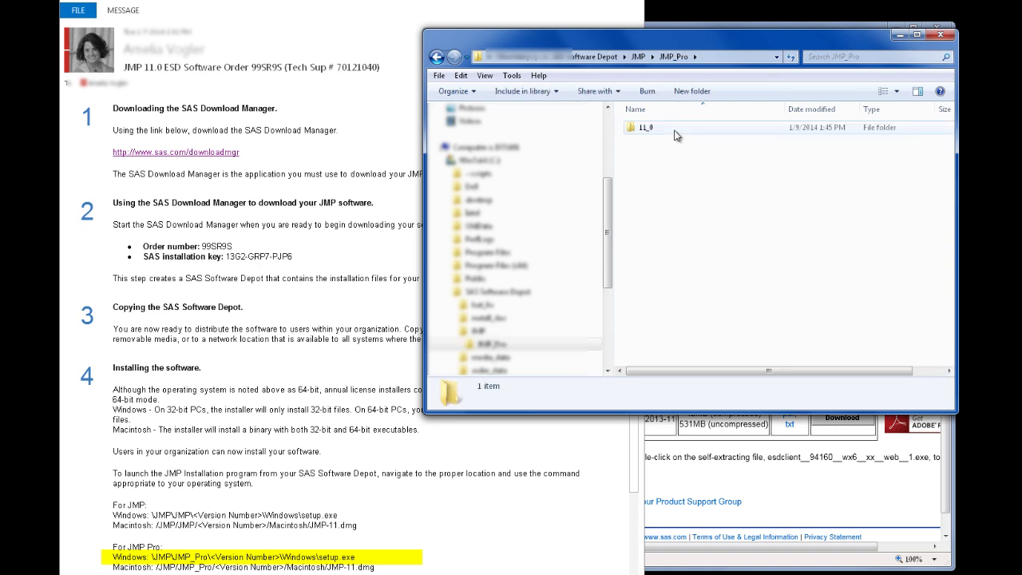
double_click(675, 135)
double_click(674, 135)
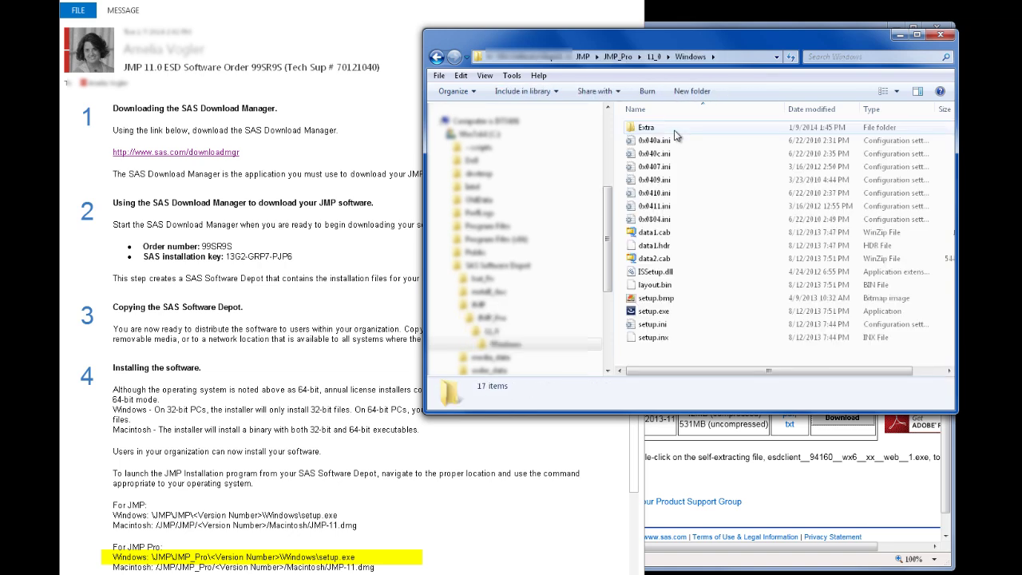
right_click(650, 313)
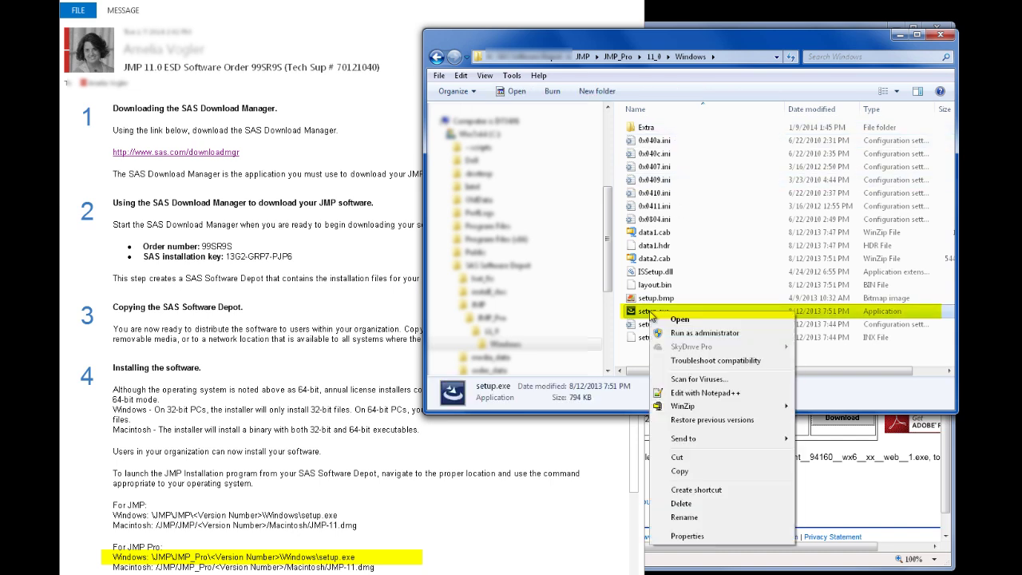